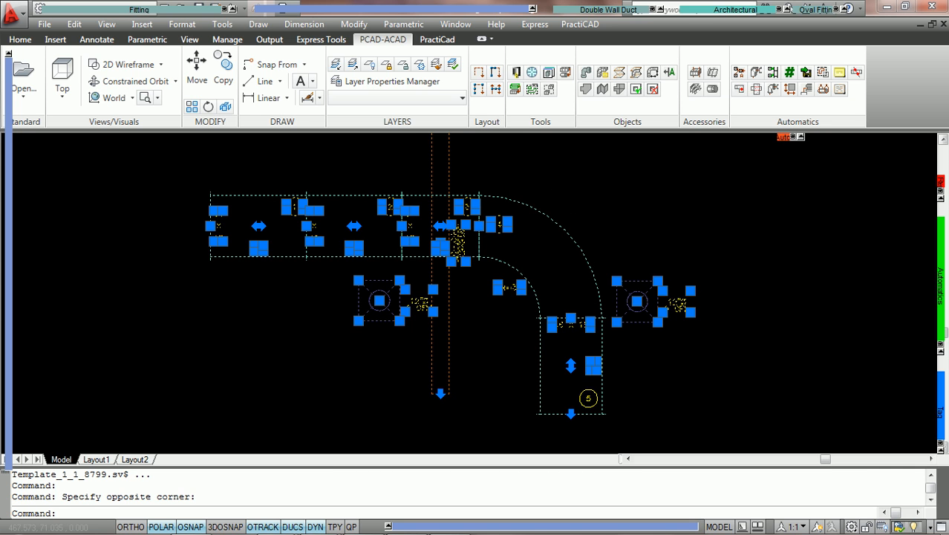
Open the PractiCAD Libraries maximized, collapse Ductwork and show the Ultimatics library.
{"action": "left_click", "coordinate": [461, 99]}
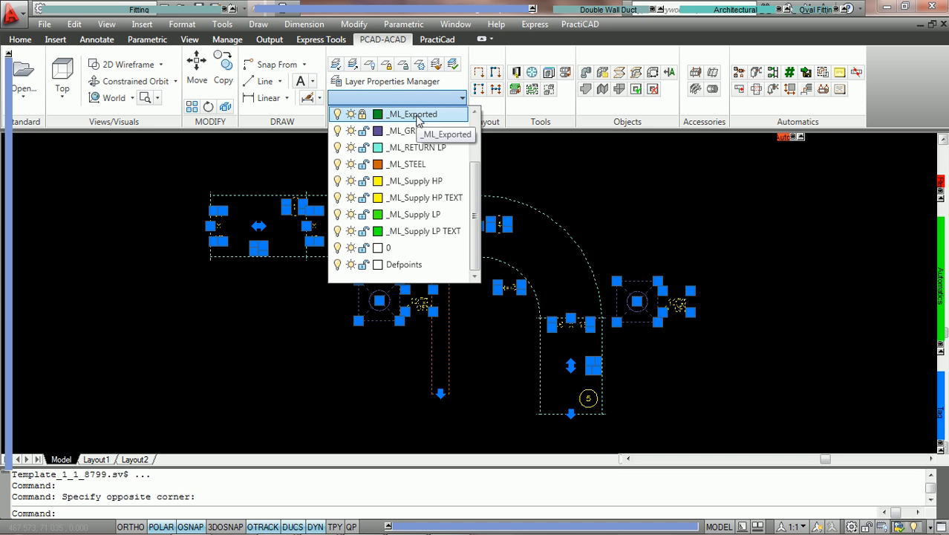
{"action": "key", "text": "Escape"}
{"action": "key", "text": "Escape"}
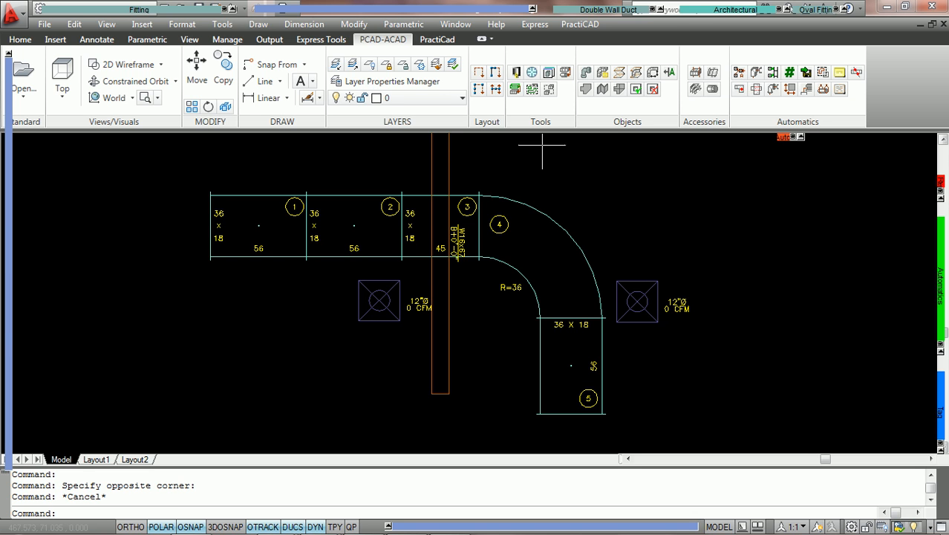
{"action": "left_click", "coordinate": [516, 75]}
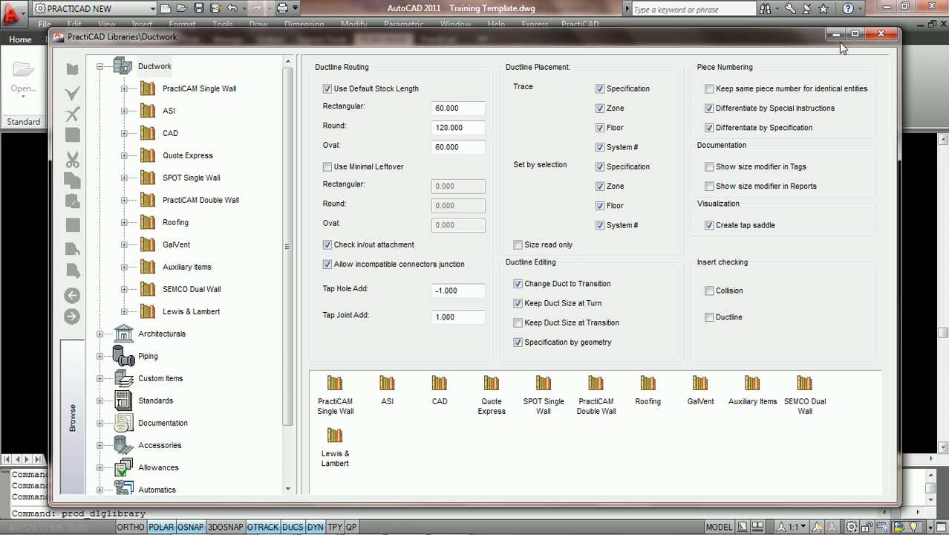
{"action": "double_click", "coordinate": [859, 37]}
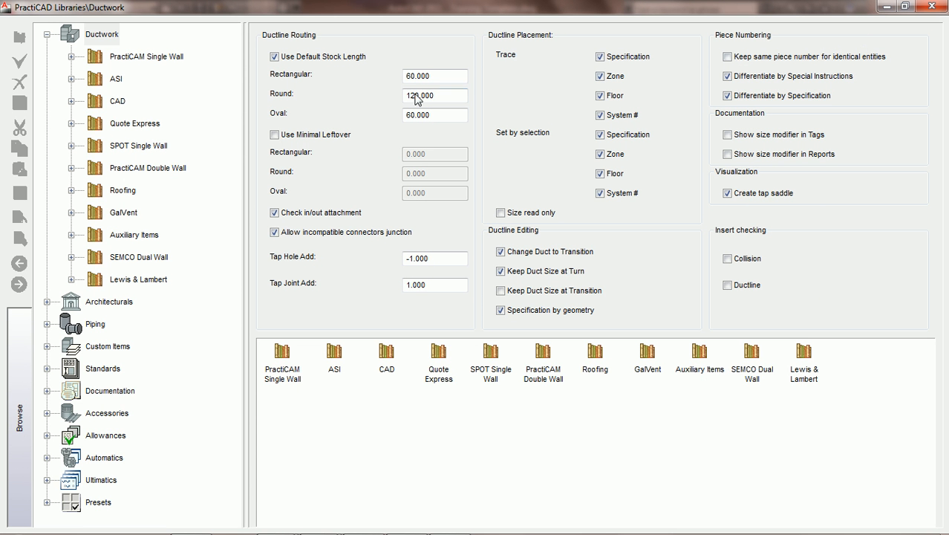
{"action": "left_click", "coordinate": [47, 35]}
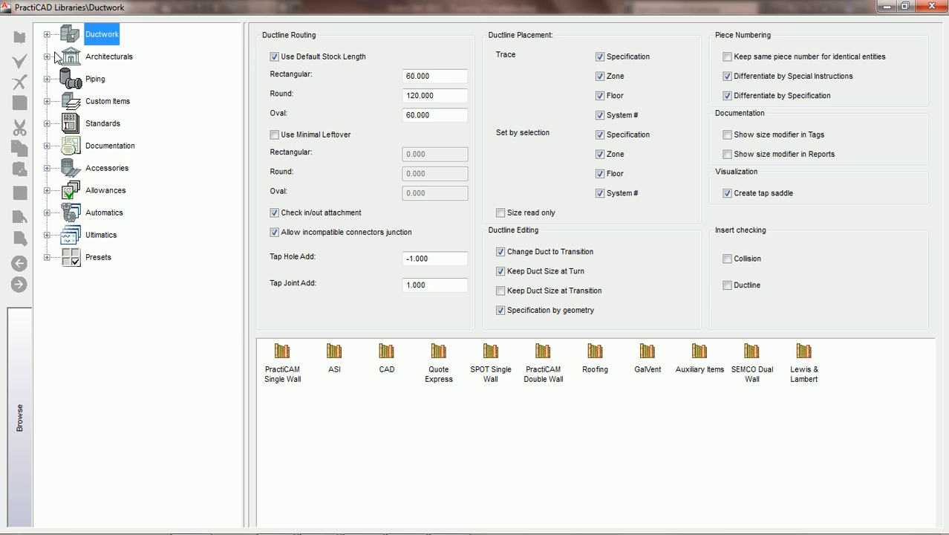
{"action": "left_click", "coordinate": [102, 236]}
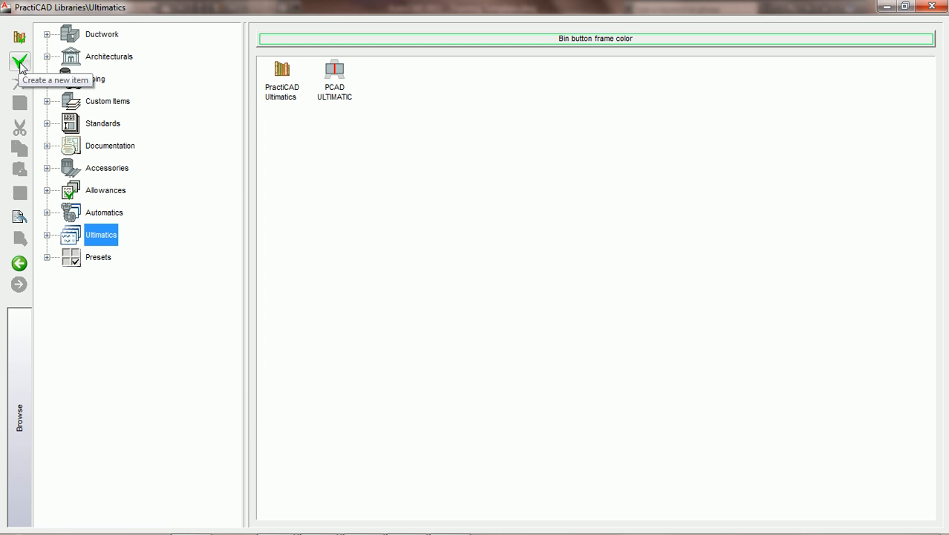
Create a new Ultimatic named 'PCAD LAYER EXPORT' with auto_check_ductline.bmp as its icon.
{"action": "left_click", "coordinate": [20, 64]}
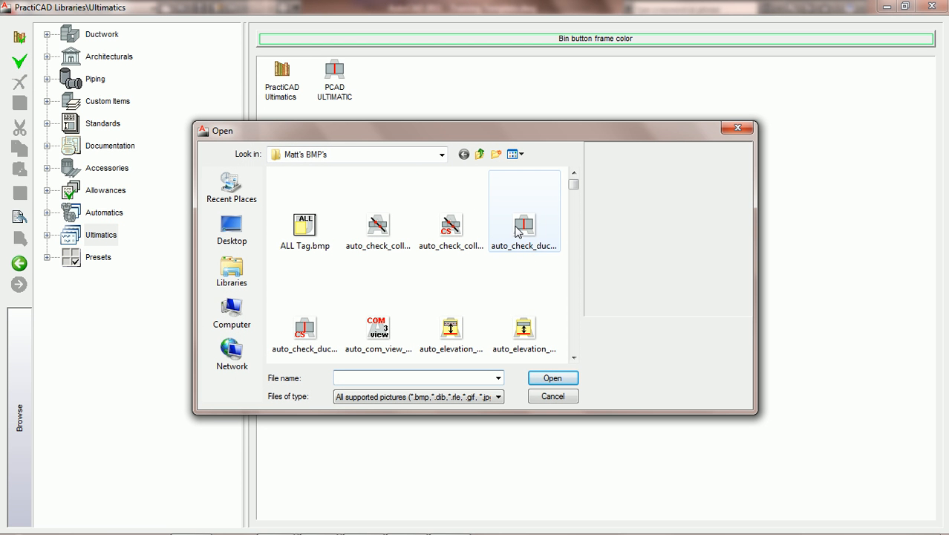
{"action": "left_click", "coordinate": [525, 226]}
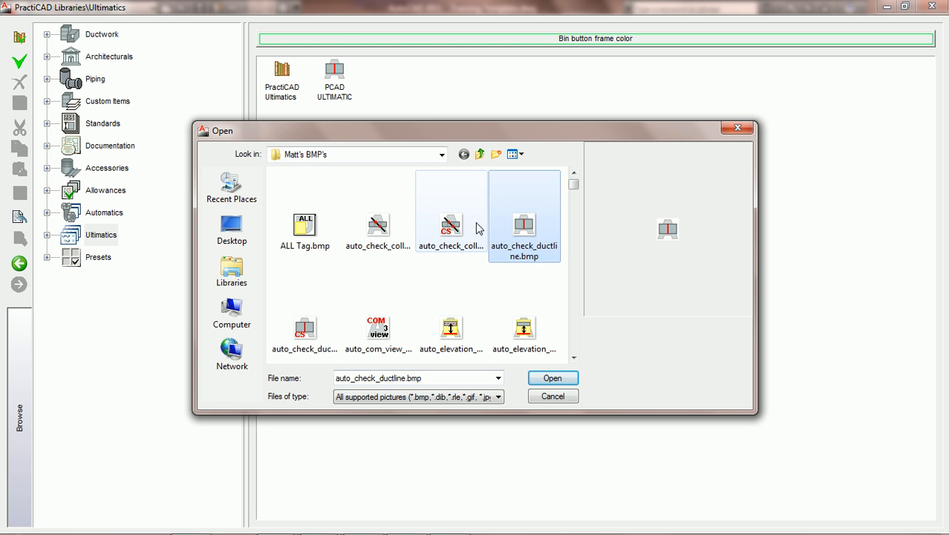
{"action": "left_click", "coordinate": [553, 379]}
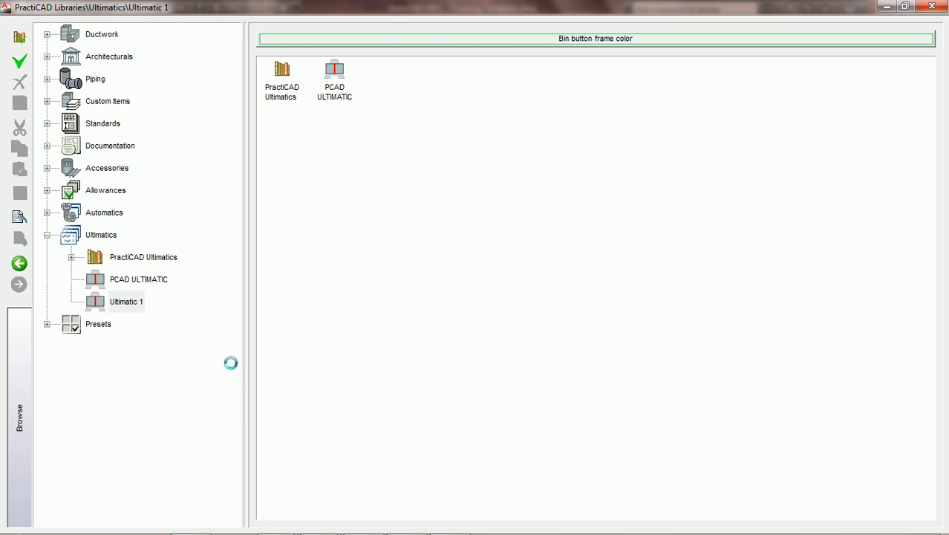
{"action": "left_click", "coordinate": [137, 301]}
{"action": "type", "text": "PCAD LAYER EXPORT"}
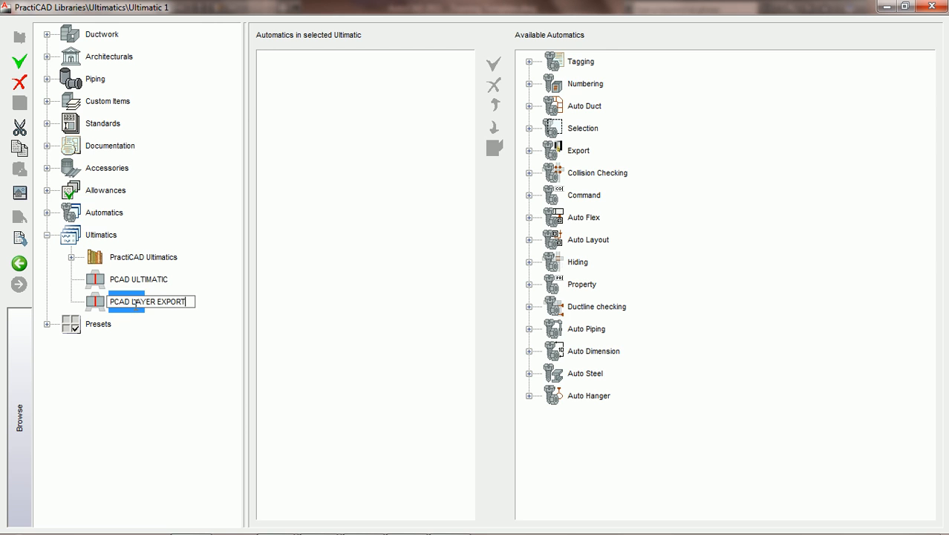
{"action": "key", "text": "Return"}
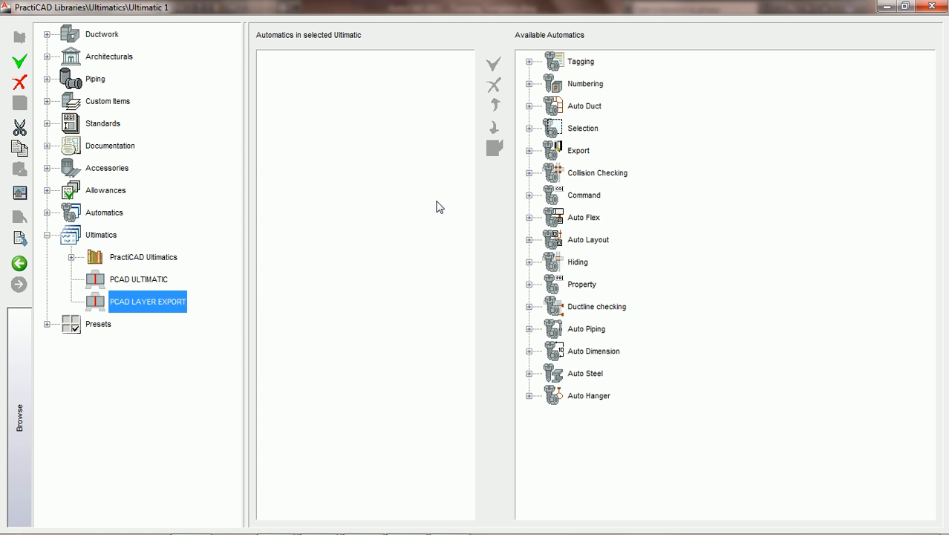
Append the CS Fittings w/Tags automatic from PractiCAD Selection Autos to the Ultimatic.
{"action": "left_click", "coordinate": [529, 128]}
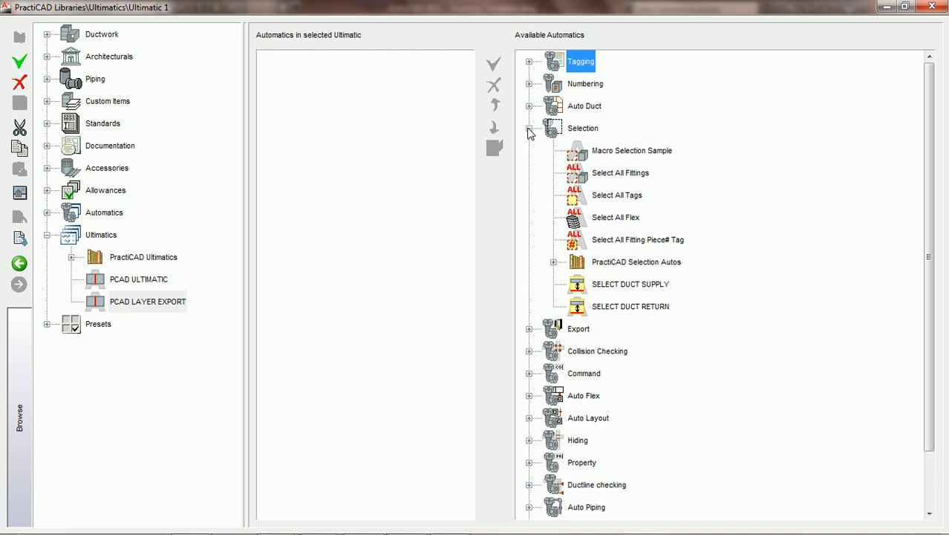
{"action": "left_click", "coordinate": [553, 262]}
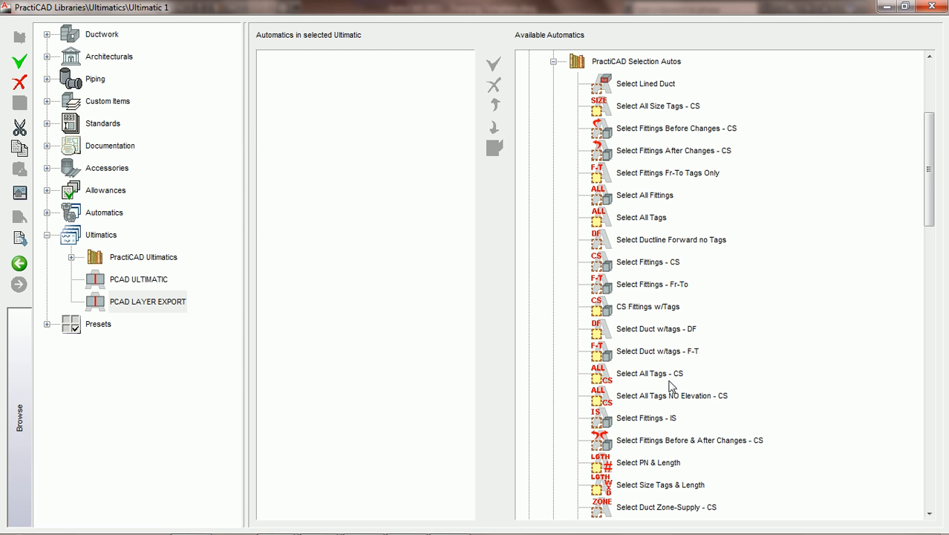
{"action": "left_click", "coordinate": [632, 312]}
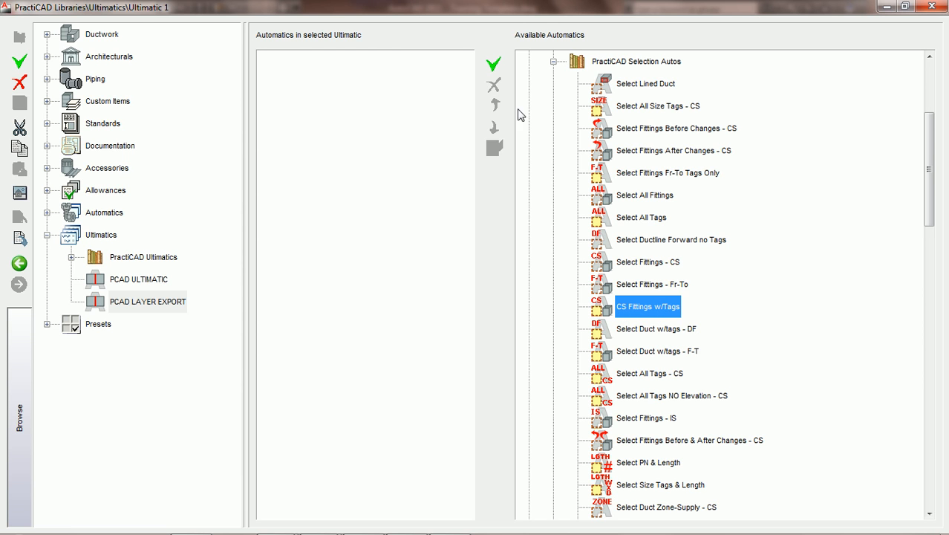
{"action": "left_click", "coordinate": [495, 64]}
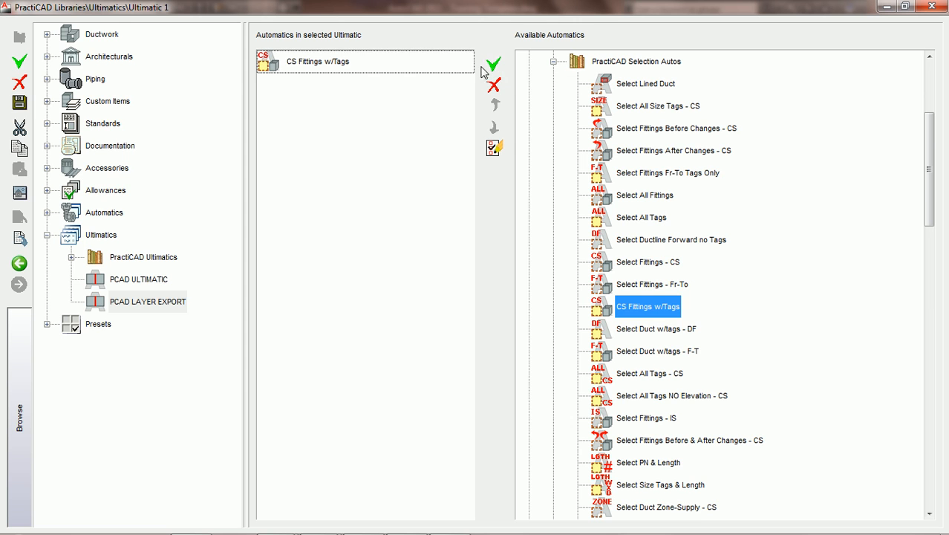
{"action": "left_click", "coordinate": [321, 68]}
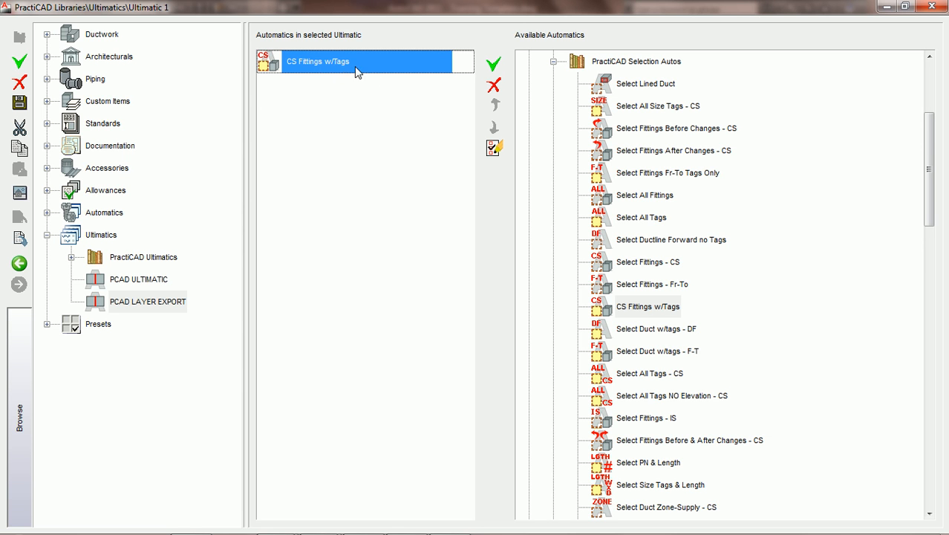
Save the Ultimatic and review CS Fittings w/Tags' Parameters, Selection and Conditions settings.
{"action": "left_click", "coordinate": [496, 149]}
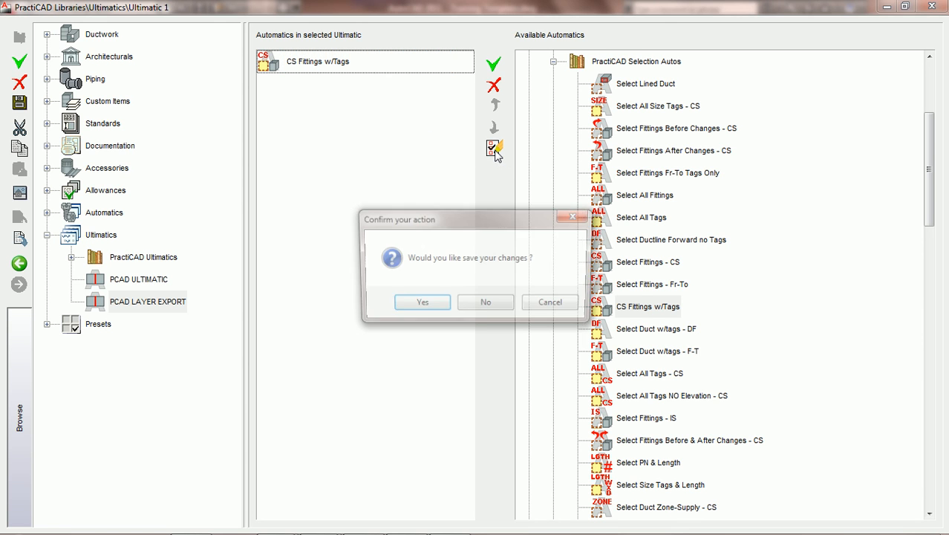
{"action": "left_click", "coordinate": [434, 301]}
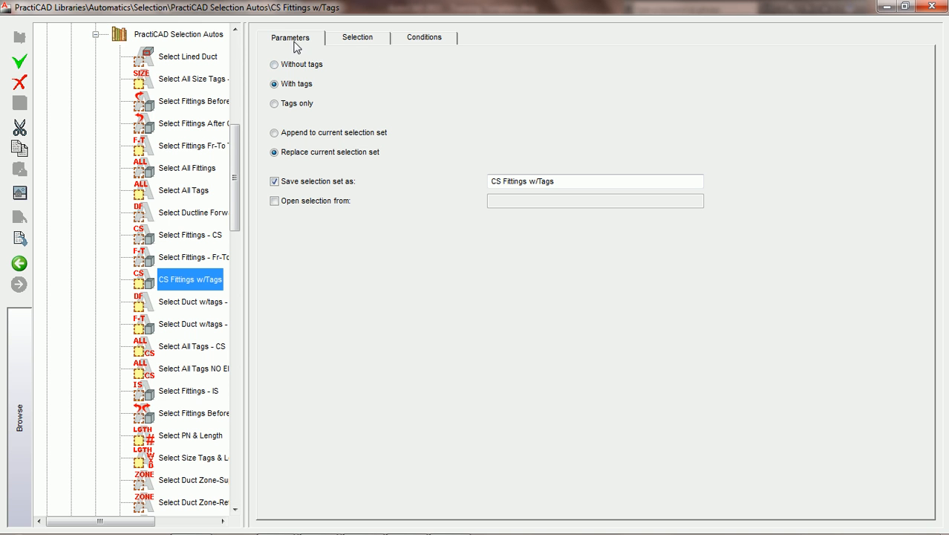
{"action": "left_click_drag", "start_coordinate": [241, 155], "coordinate": [241, 101]}
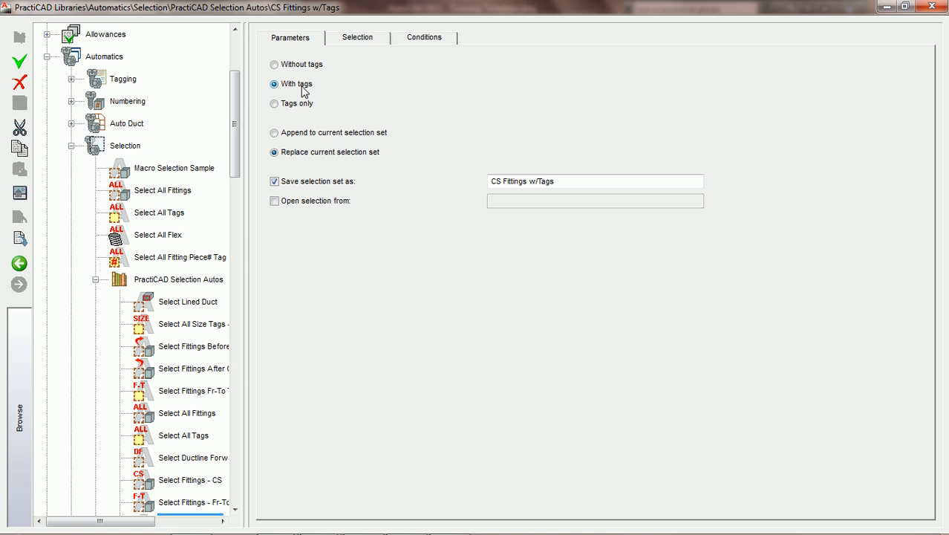
{"action": "left_click", "coordinate": [363, 42]}
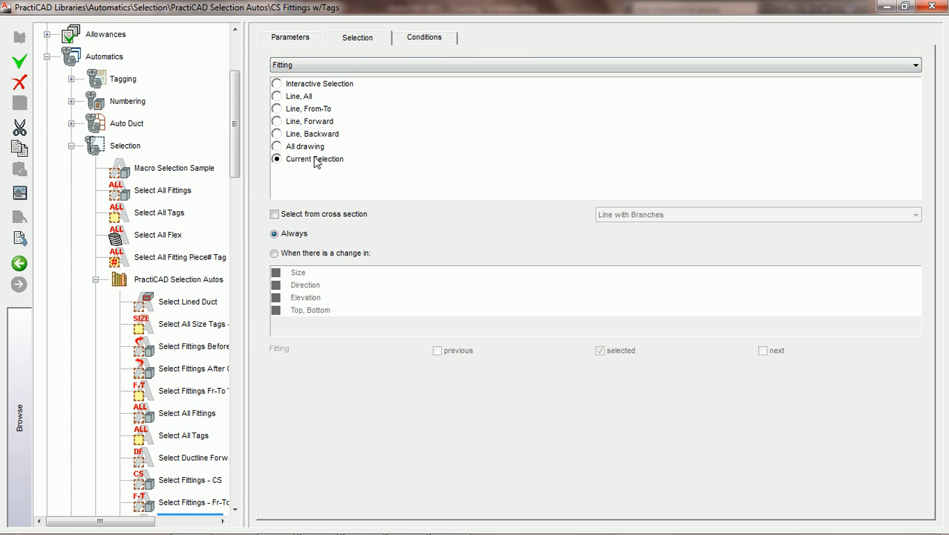
{"action": "left_click", "coordinate": [291, 38]}
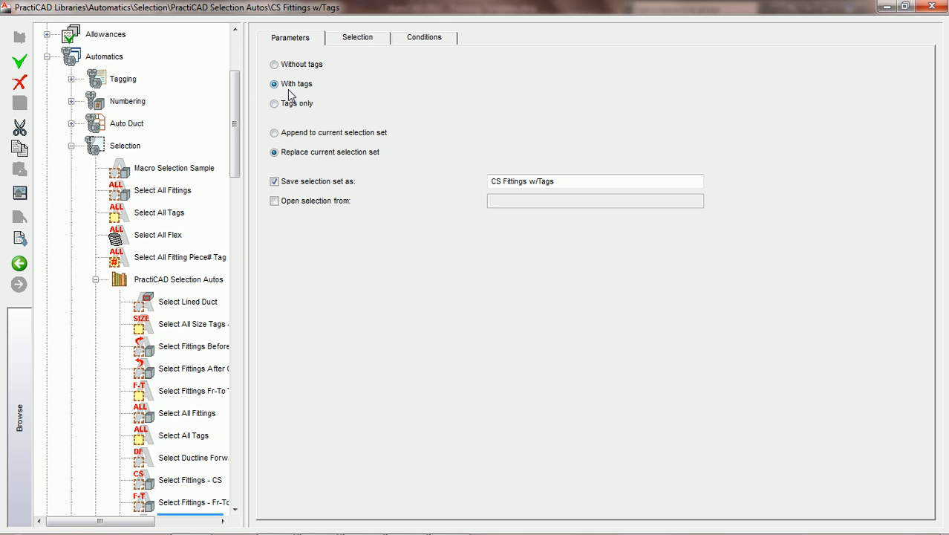
{"action": "left_click", "coordinate": [416, 43]}
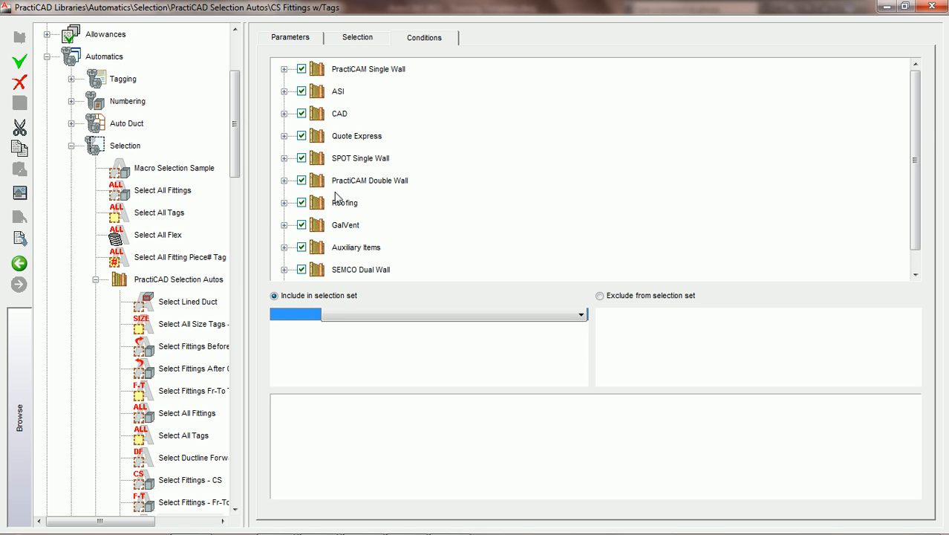
{"action": "left_click", "coordinate": [20, 267]}
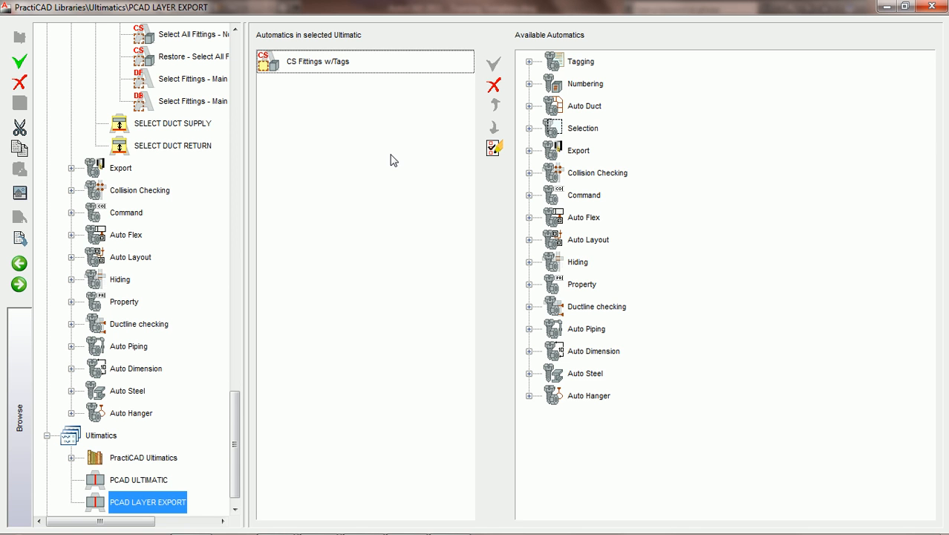
Append EXPORT W/GROUPS from the Export automatics after CS Fittings w/Tags.
{"action": "left_click", "coordinate": [529, 150]}
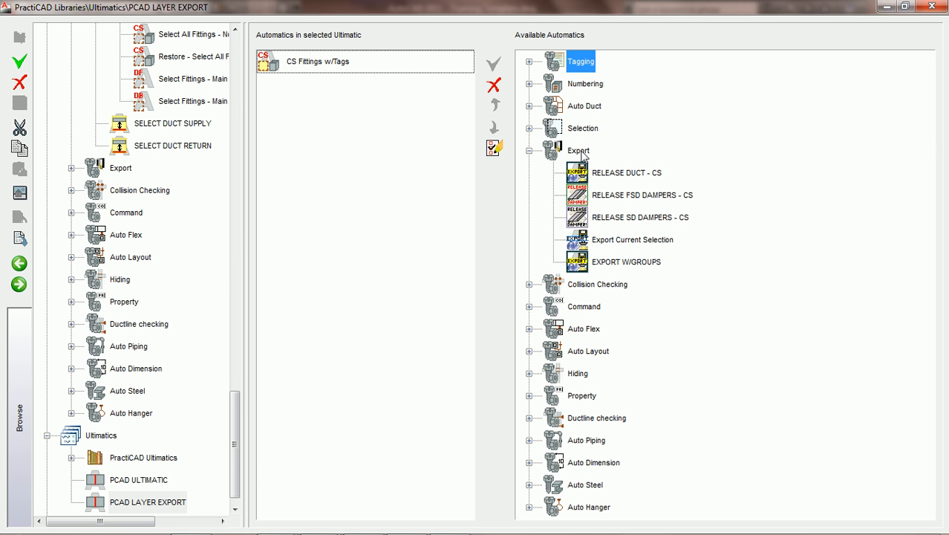
{"action": "left_click", "coordinate": [635, 264]}
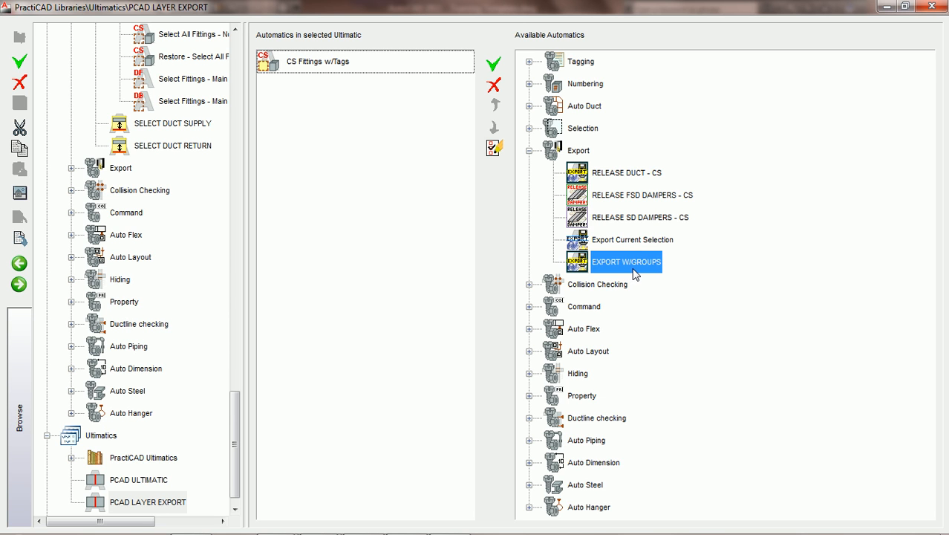
{"action": "left_click", "coordinate": [497, 67]}
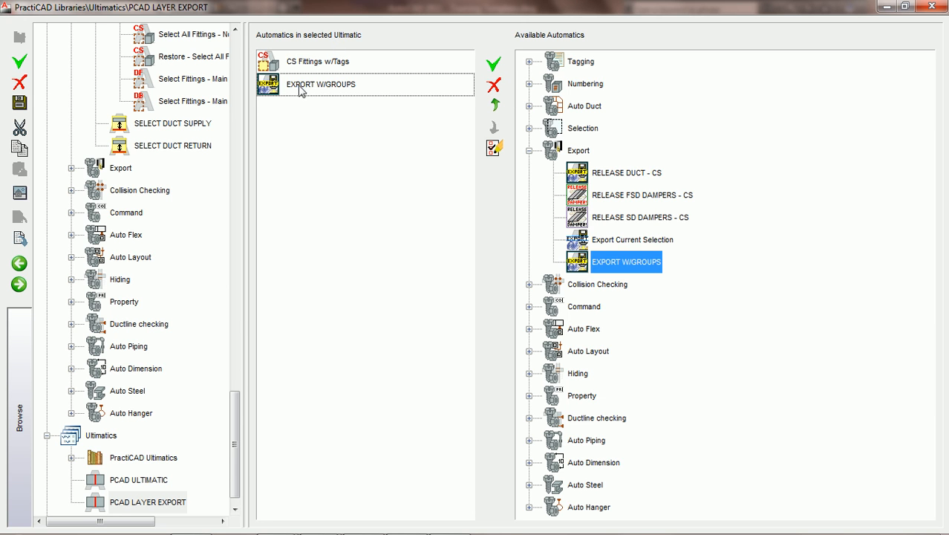
{"action": "left_click", "coordinate": [318, 87]}
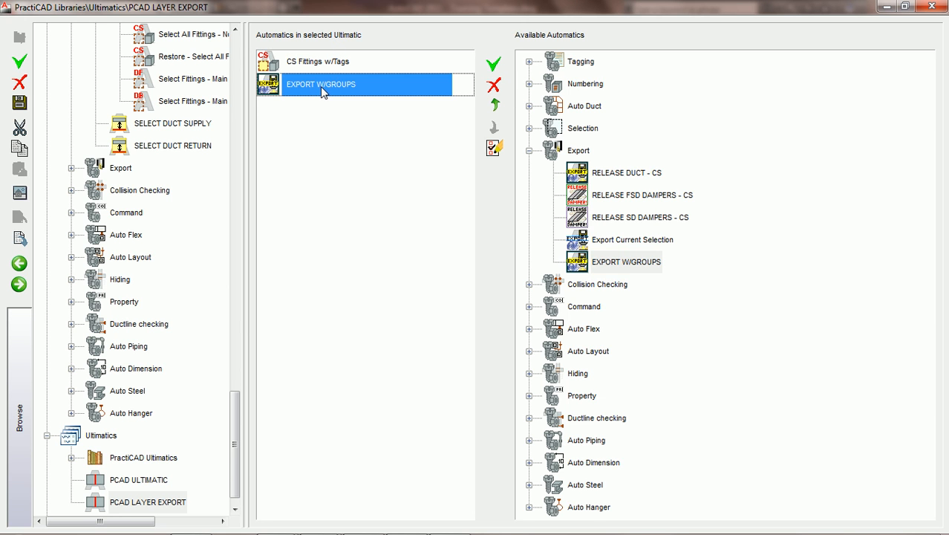
Save the Ultimatic and review EXPORT W/GROUPS' conditions, grouping and takeoff file settings.
{"action": "left_click", "coordinate": [495, 148]}
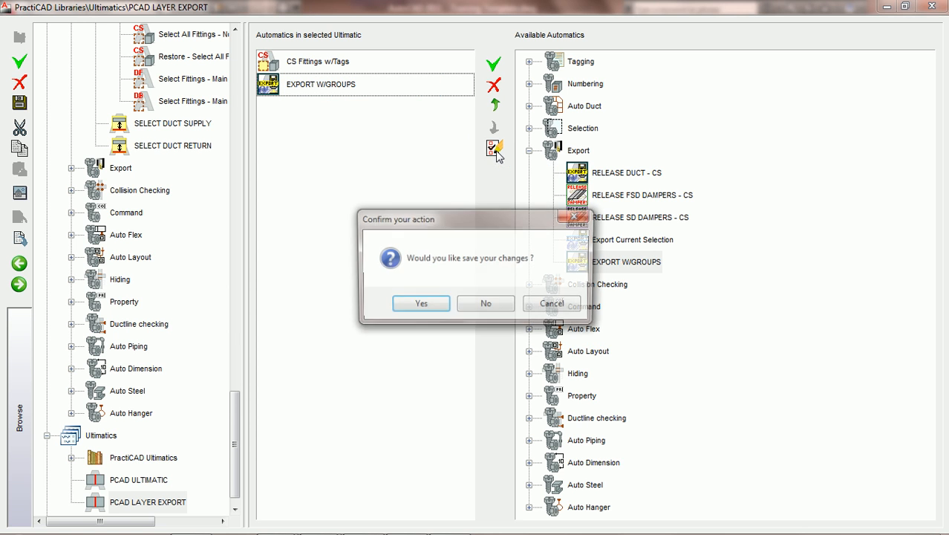
{"action": "left_click", "coordinate": [417, 304]}
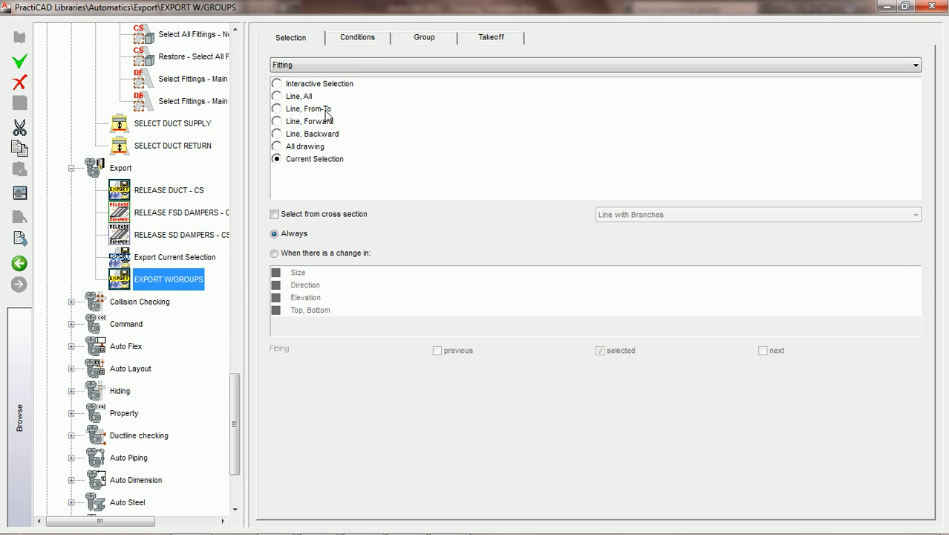
{"action": "left_click", "coordinate": [359, 39]}
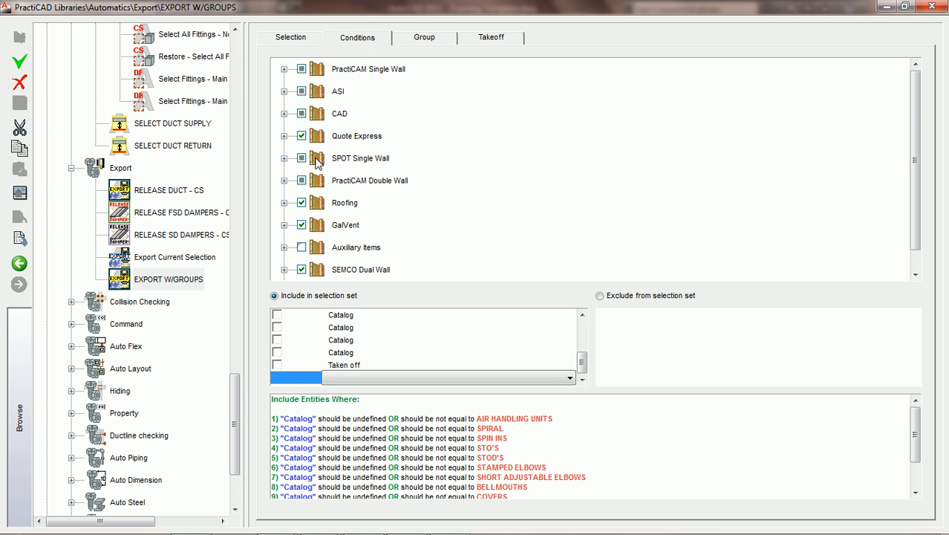
{"action": "left_click", "coordinate": [418, 42]}
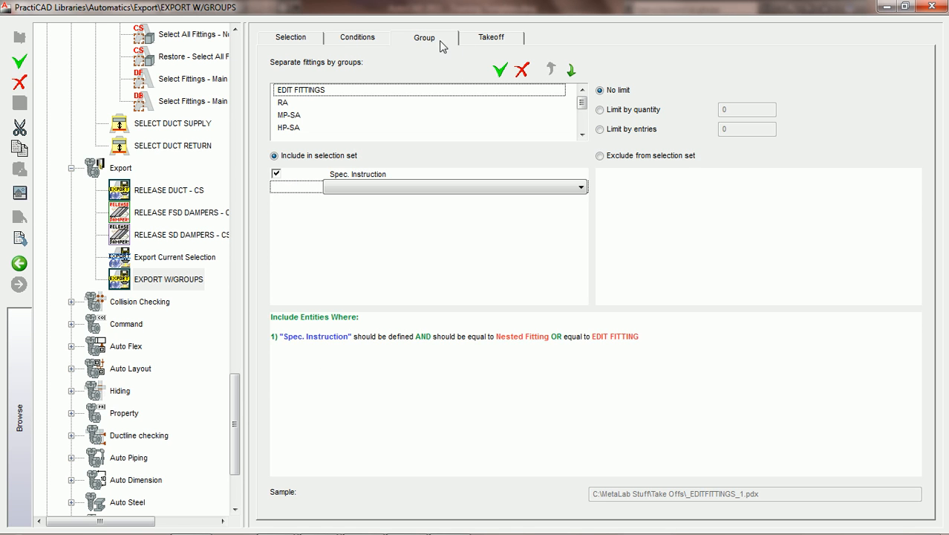
{"action": "left_click", "coordinate": [492, 40]}
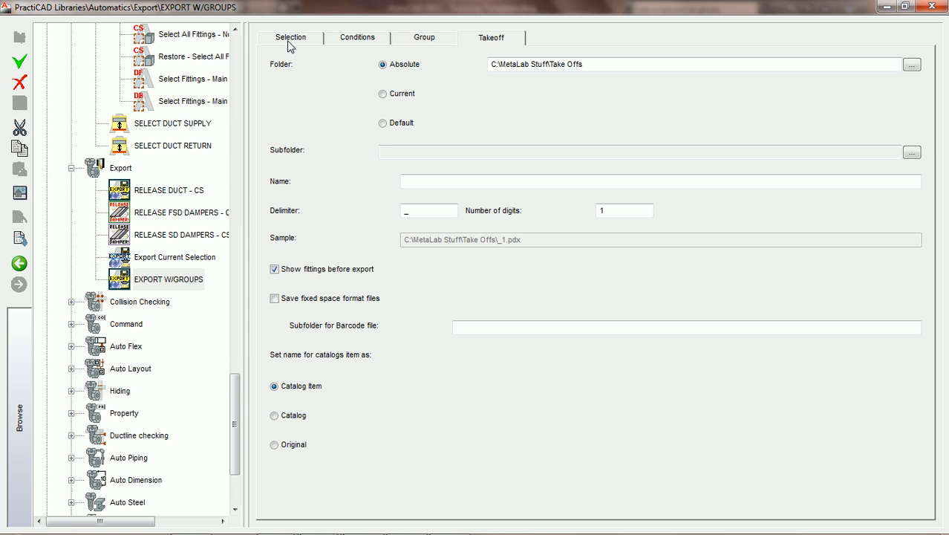
{"action": "left_click", "coordinate": [20, 265]}
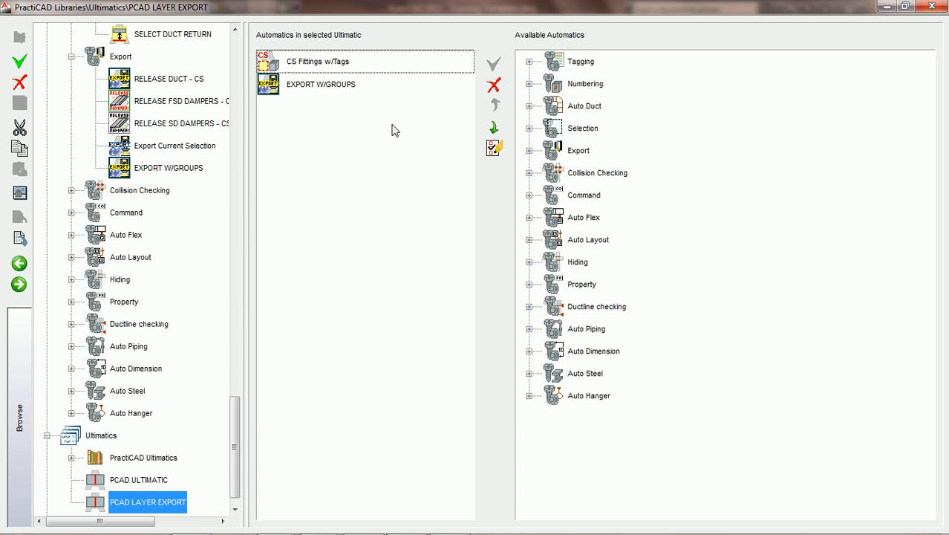
Append CHANGE TO EXPORTED LAYER from the Command automatics after EXPORT W/GROUPS.
{"action": "left_click", "coordinate": [292, 62]}
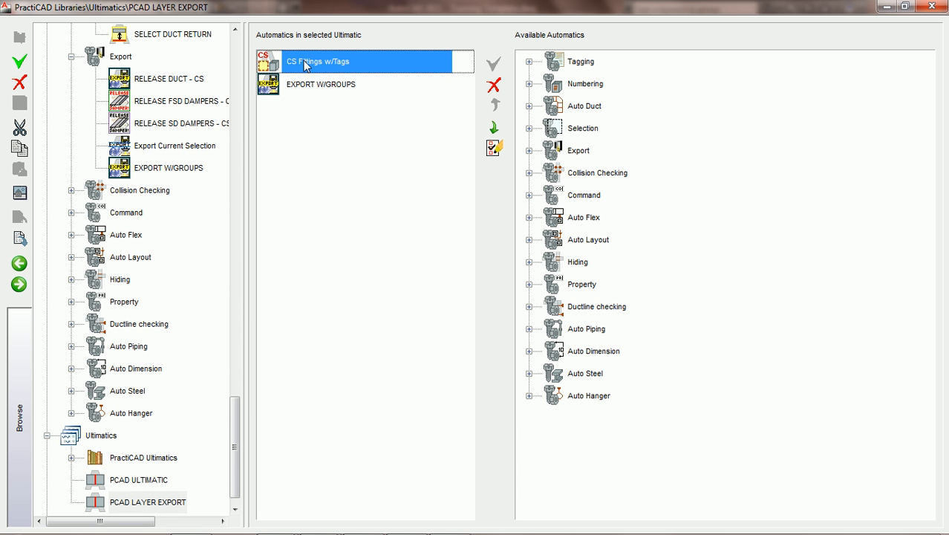
{"action": "left_click", "coordinate": [332, 86]}
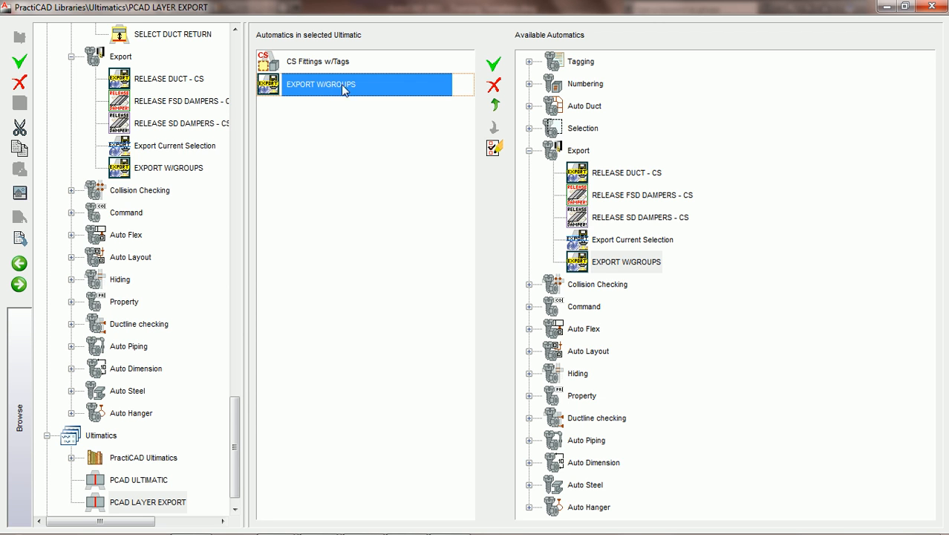
{"action": "left_click", "coordinate": [528, 152]}
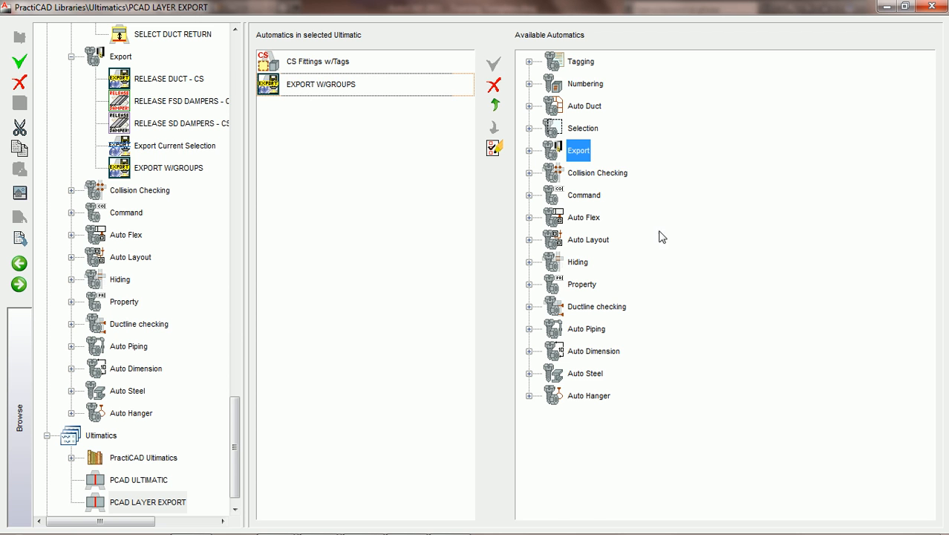
{"action": "left_click", "coordinate": [528, 196]}
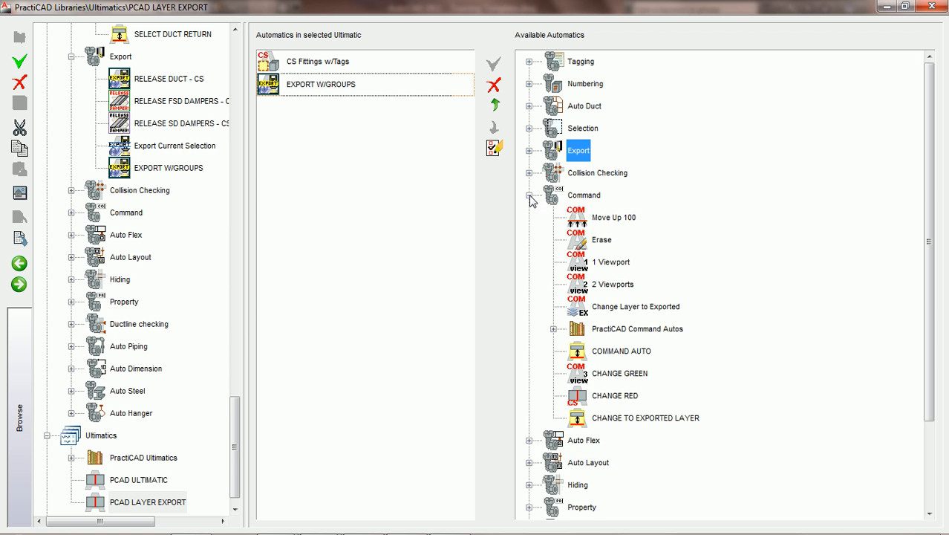
{"action": "left_click", "coordinate": [632, 419]}
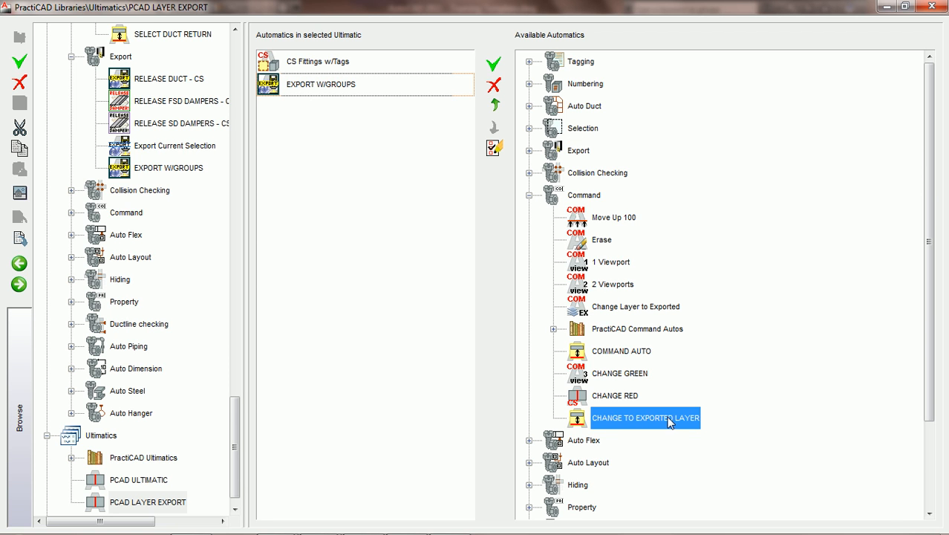
{"action": "left_click", "coordinate": [494, 65]}
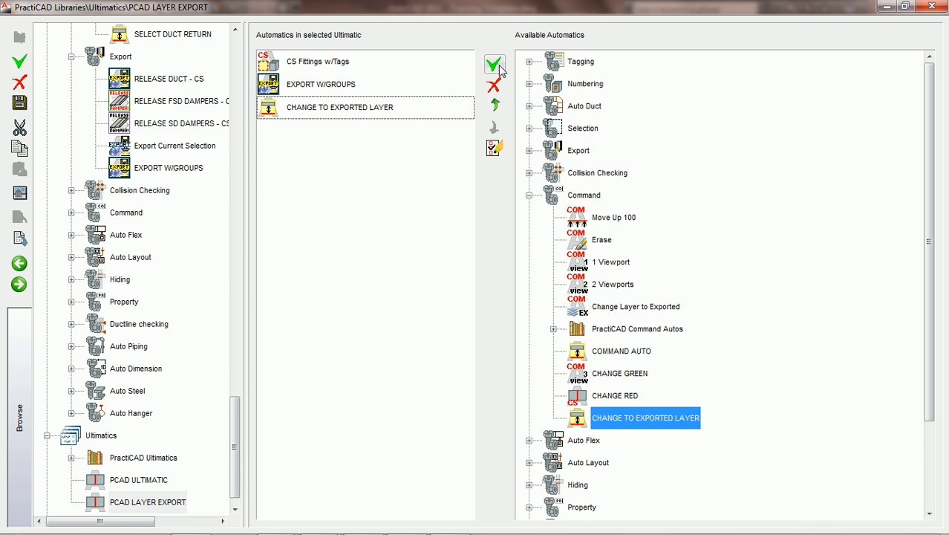
{"action": "left_click", "coordinate": [376, 115]}
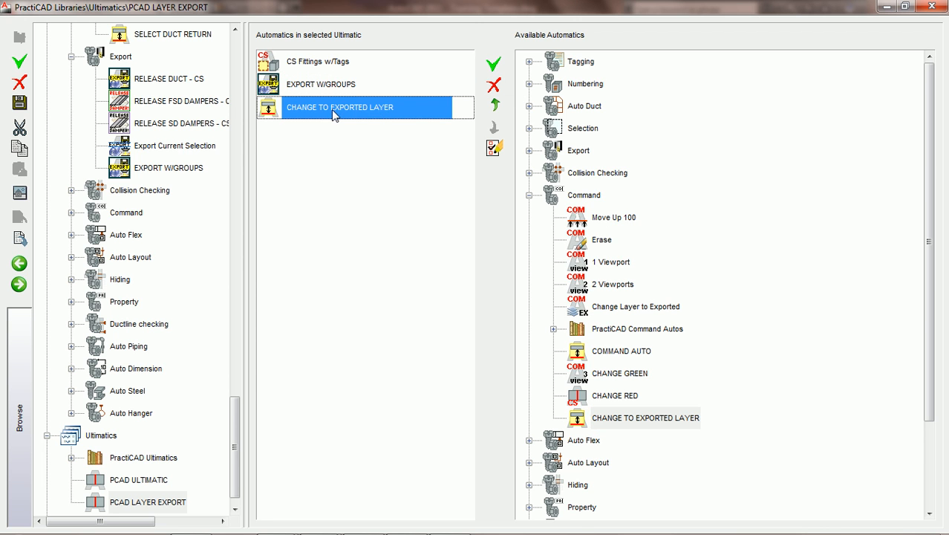
Save the ultimatic and inspect CHANGE TO EXPORTED LAYER's command 'change p la _ML_Exported'.
{"action": "left_click", "coordinate": [495, 148]}
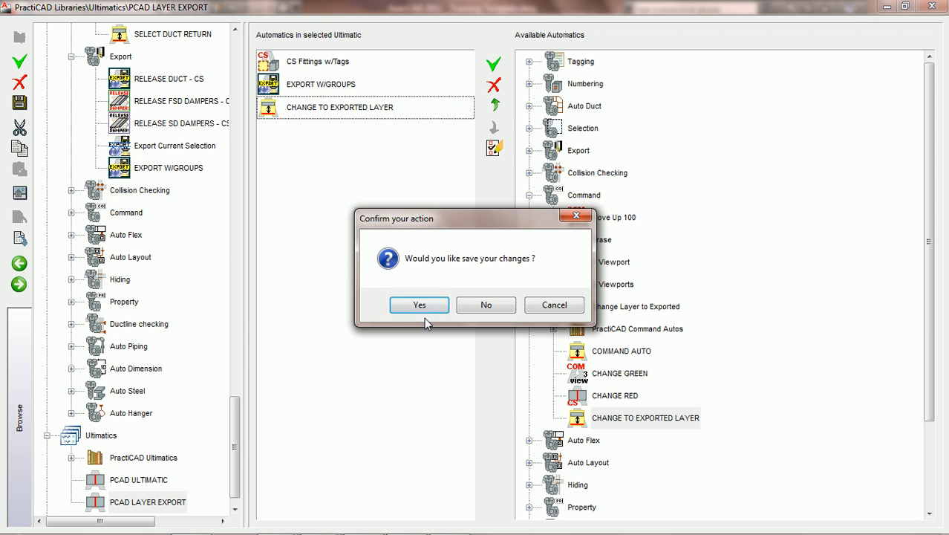
{"action": "left_click", "coordinate": [420, 307]}
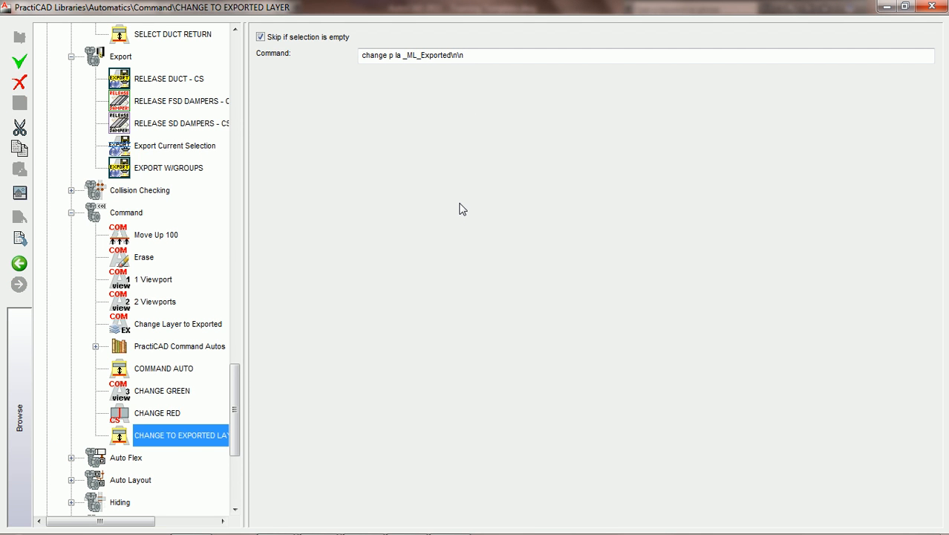
{"action": "left_click", "coordinate": [361, 59]}
{"action": "left_click_drag", "start_coordinate": [478, 54], "coordinate": [355, 59]}
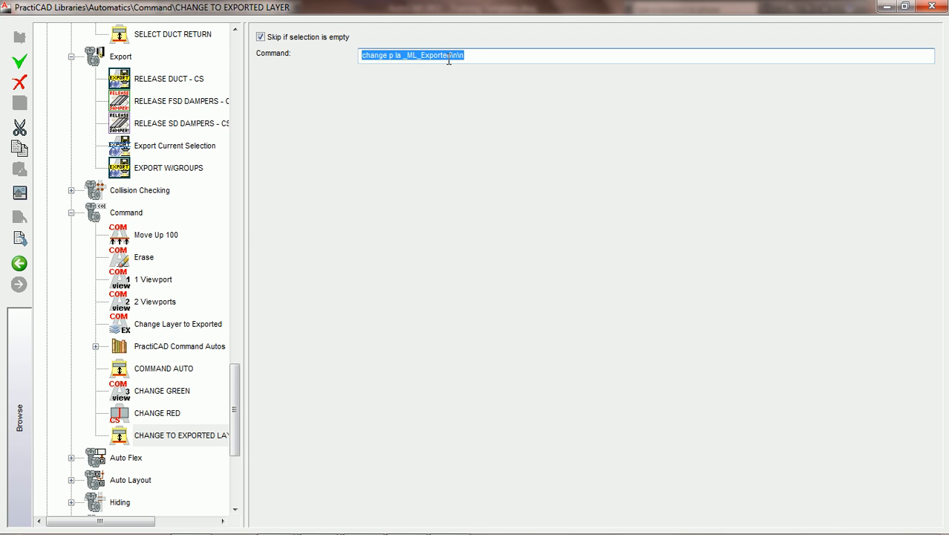
{"action": "left_click", "coordinate": [484, 55]}
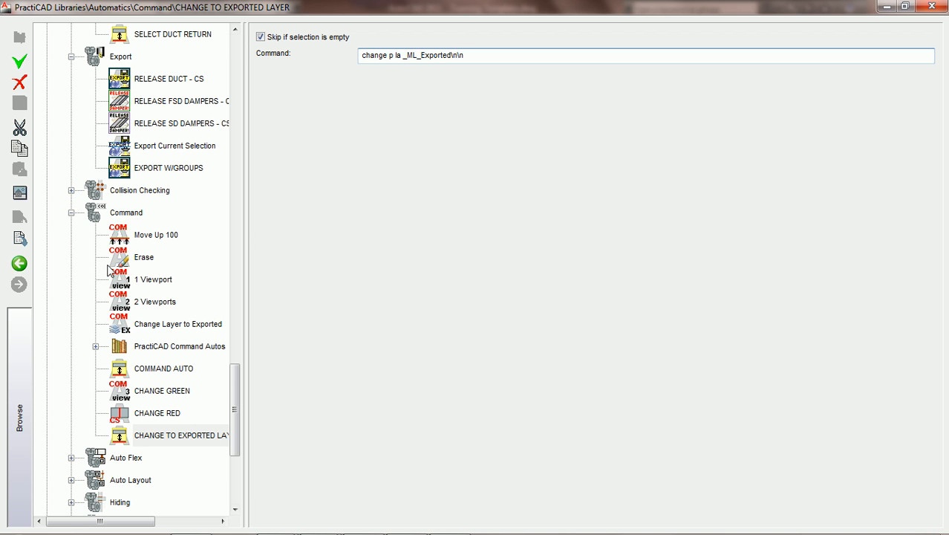
{"action": "left_click", "coordinate": [18, 265]}
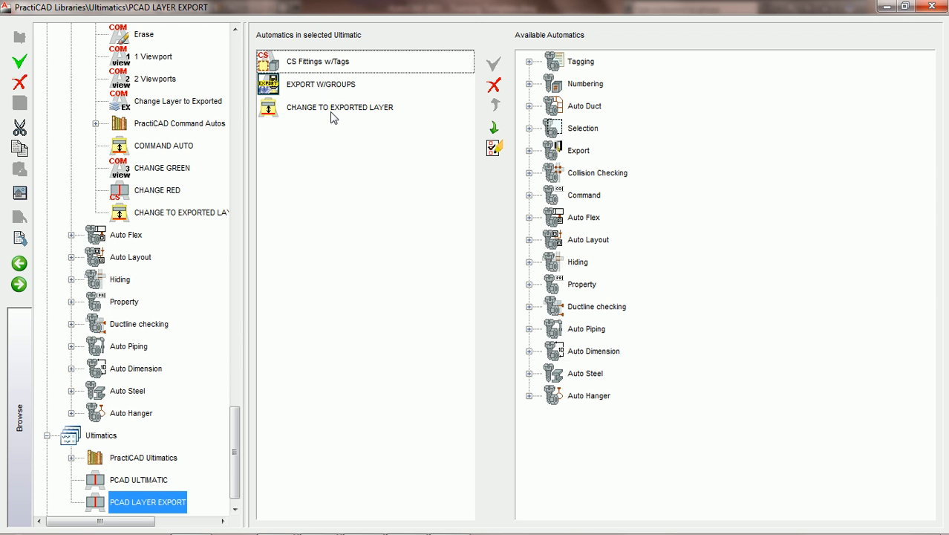
Check the three automatics, select PCAD LAYER EXPORT in the library, and close the Libraries window.
{"action": "left_click", "coordinate": [332, 65]}
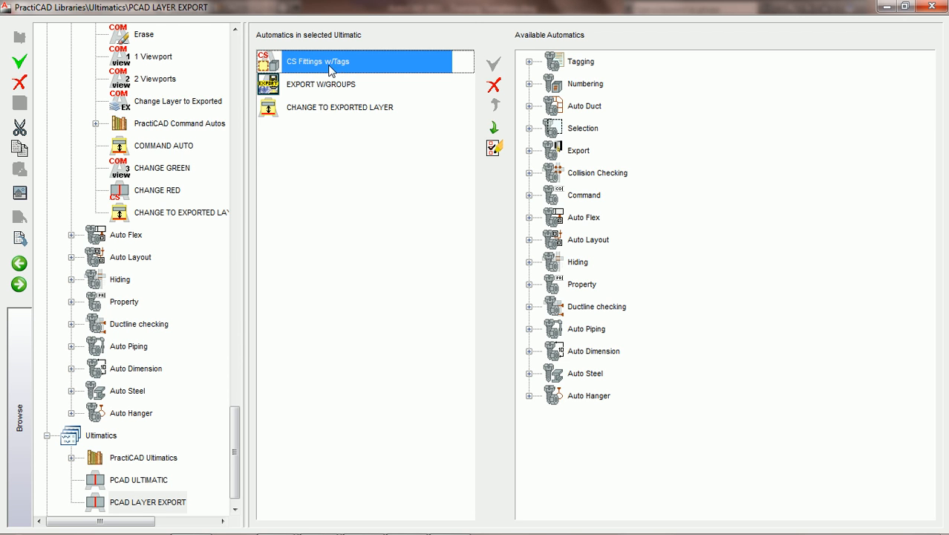
{"action": "left_click", "coordinate": [303, 87]}
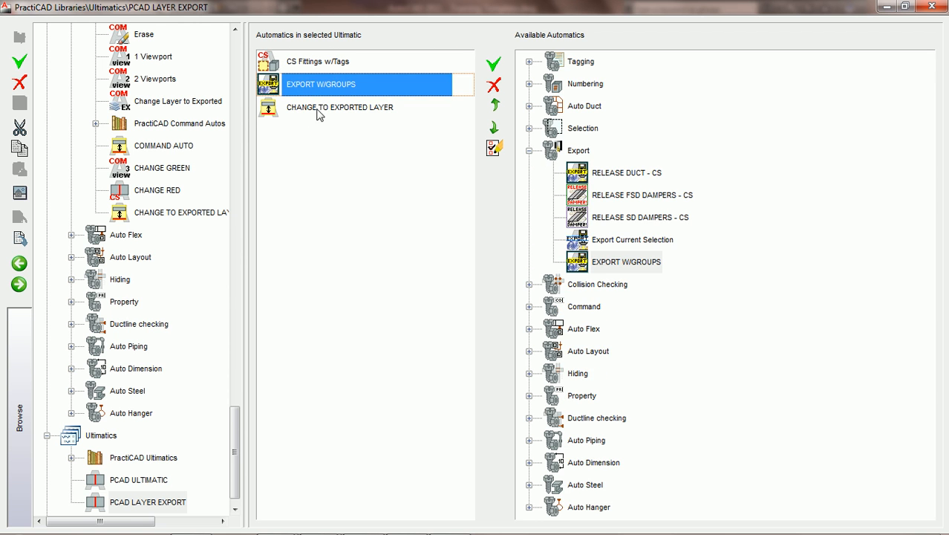
{"action": "left_click", "coordinate": [320, 111]}
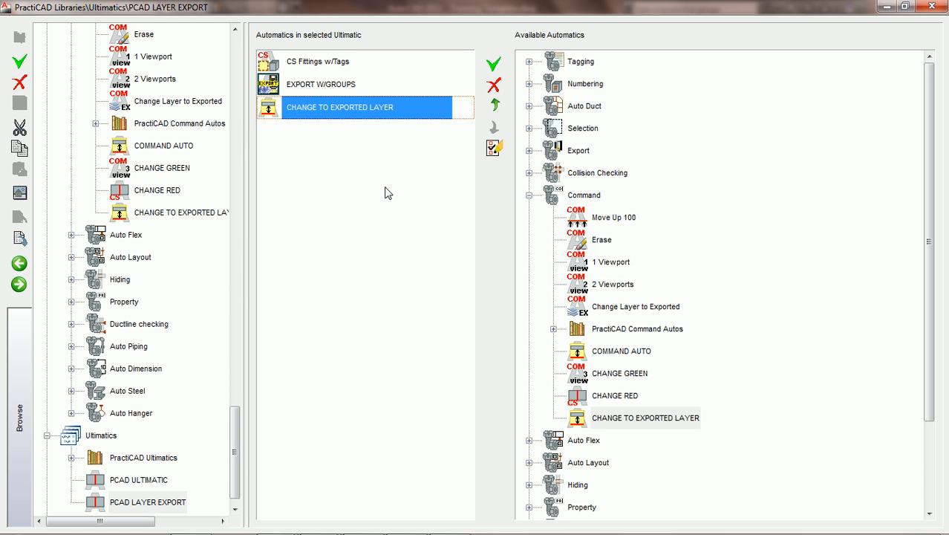
{"action": "left_click", "coordinate": [146, 503]}
{"action": "left_click", "coordinate": [234, 510]}
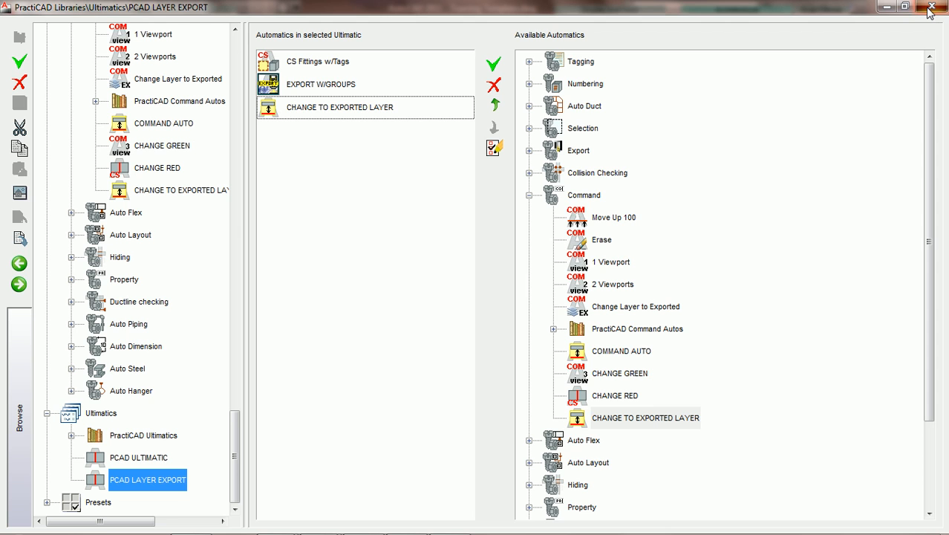
{"action": "left_click", "coordinate": [932, 8]}
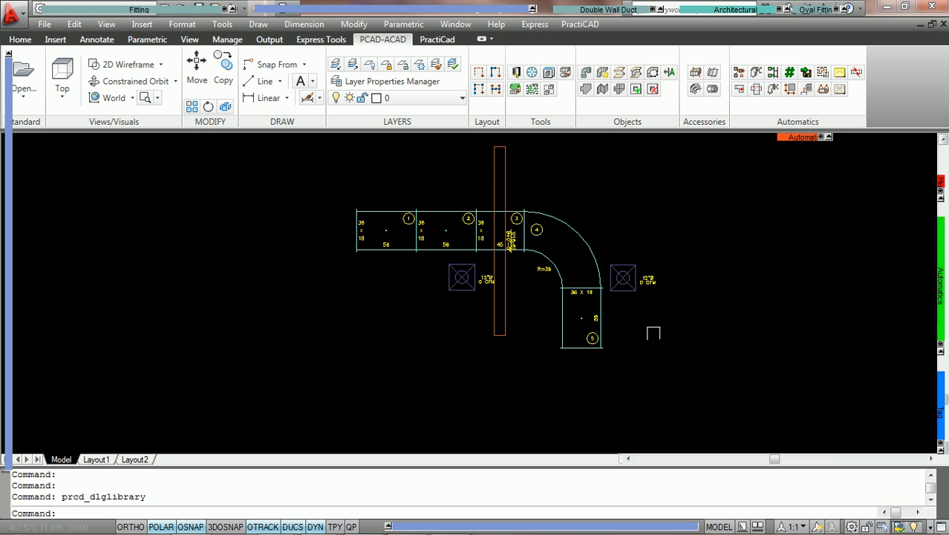
Crossing-select the duct run and run PCAD LAYER EXPORT, exporting five RA fittings to _RA_2.pdx.
{"action": "left_click", "coordinate": [672, 358]}
{"action": "left_click", "coordinate": [295, 146]}
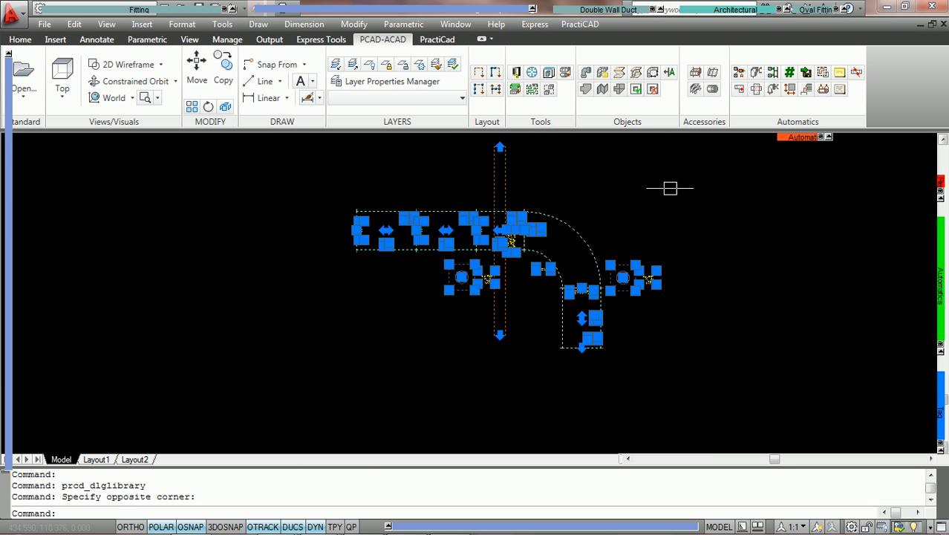
{"action": "mouse_move", "coordinate": [789, 141]}
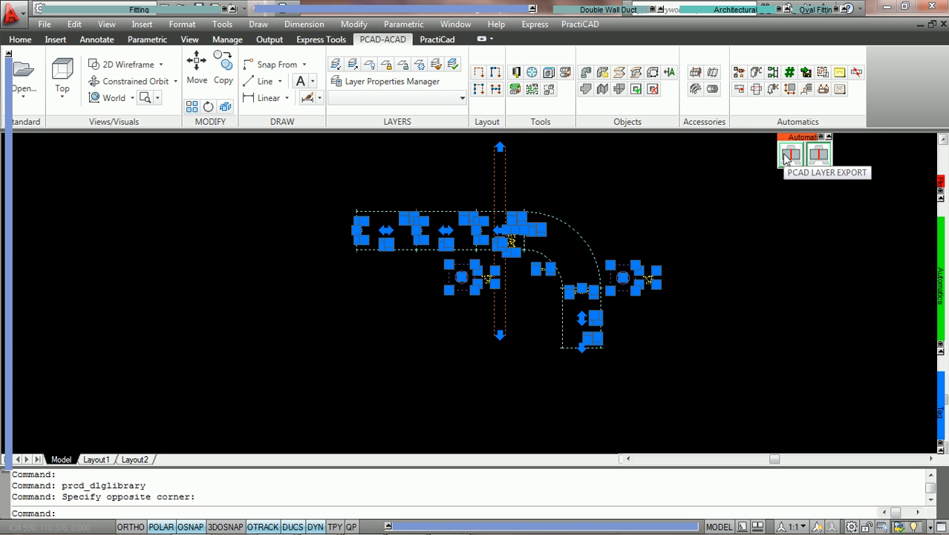
{"action": "left_click", "coordinate": [786, 156]}
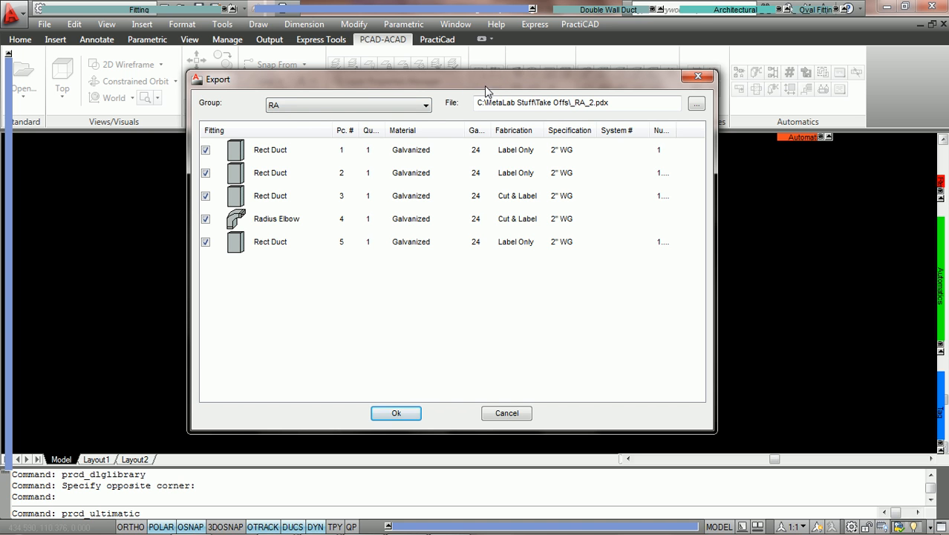
{"action": "left_click", "coordinate": [395, 416]}
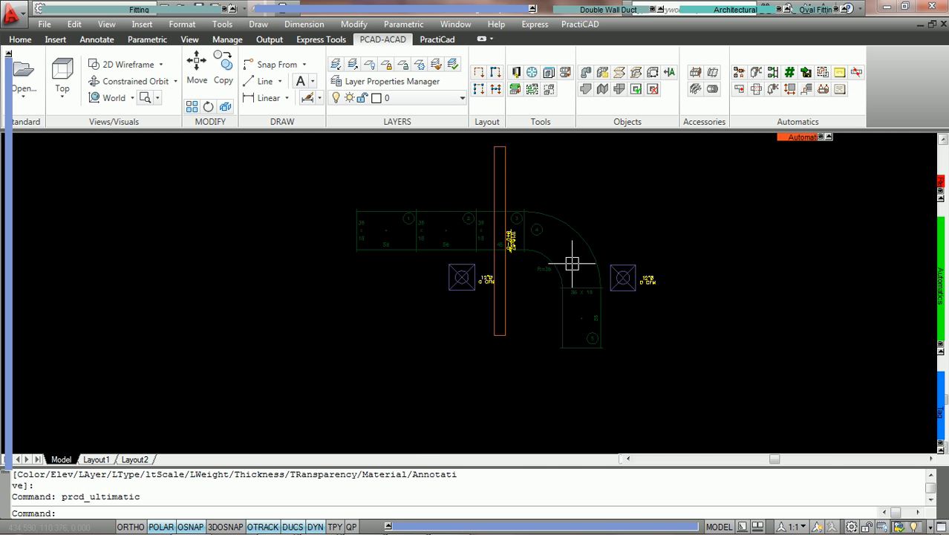
{"action": "scroll", "coordinate": [572, 263], "scroll_direction": "up", "scroll_amount": 3}
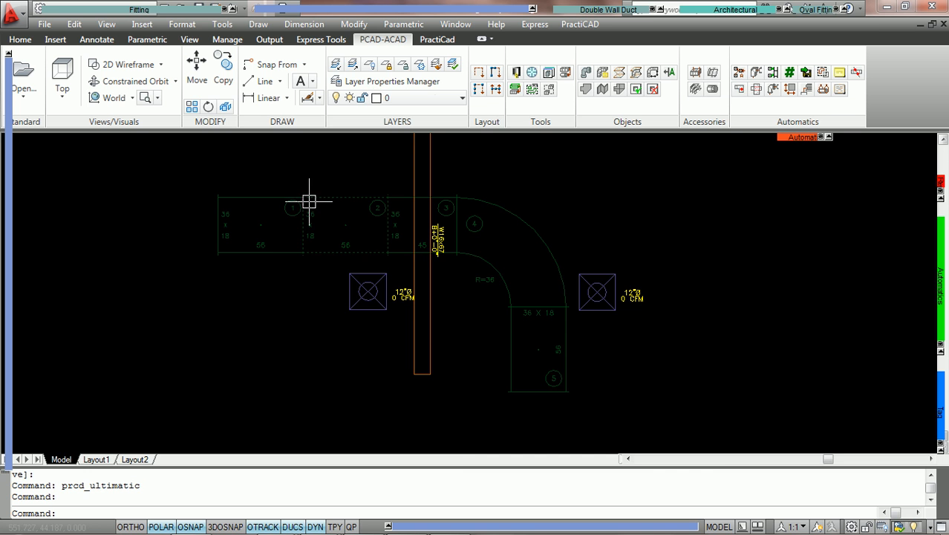
{"action": "scroll", "coordinate": [309, 202], "scroll_direction": "up", "scroll_amount": 5}
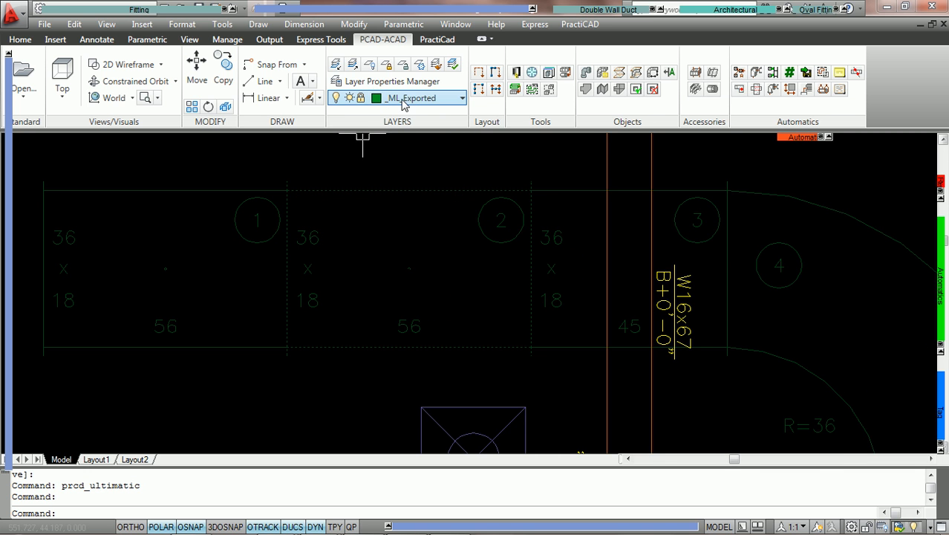
{"action": "scroll", "coordinate": [399, 201], "scroll_direction": "down", "scroll_amount": 2}
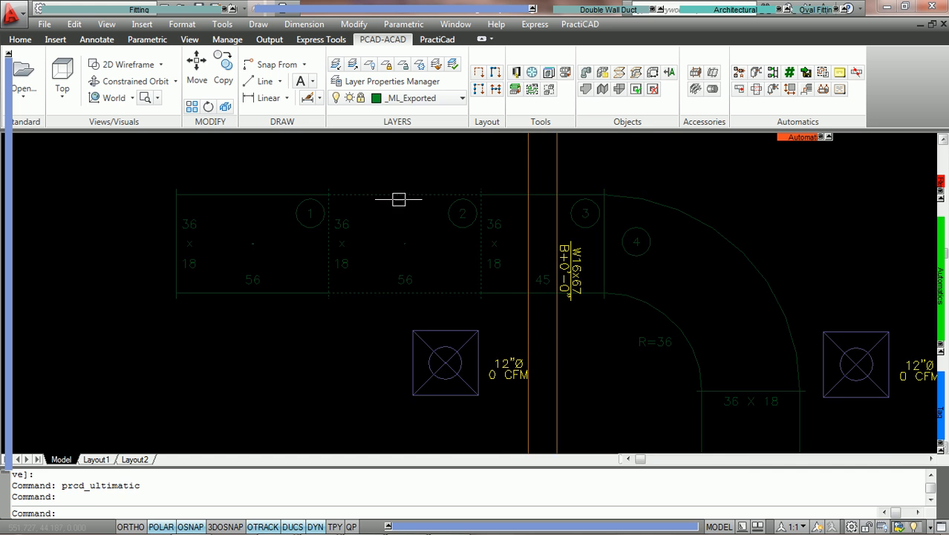
{"action": "key", "text": "Escape"}
{"action": "scroll", "coordinate": [598, 212], "scroll_direction": "down", "scroll_amount": 2}
{"action": "scroll", "coordinate": [595, 213], "scroll_direction": "down", "scroll_amount": 2}
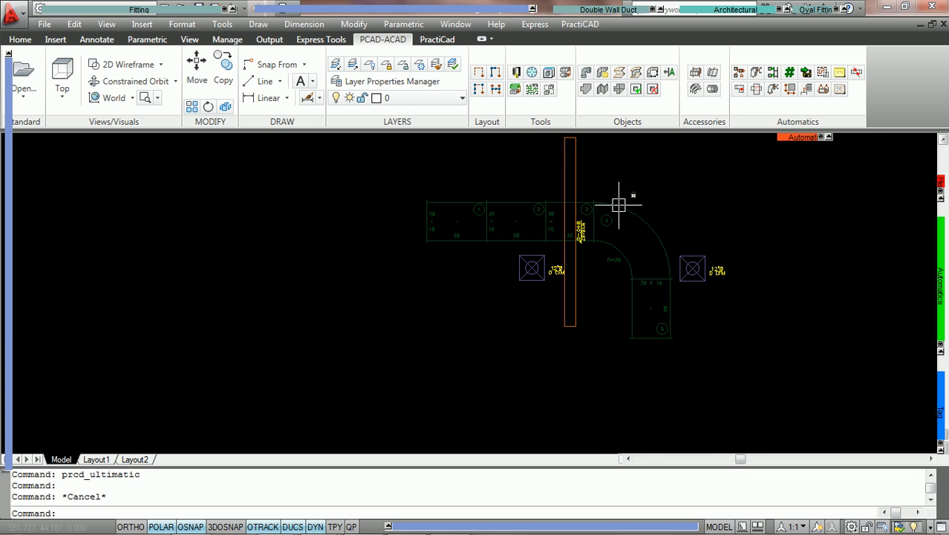
{"action": "middle_click_drag", "start_coordinate": [618, 204], "coordinate": [508, 250]}
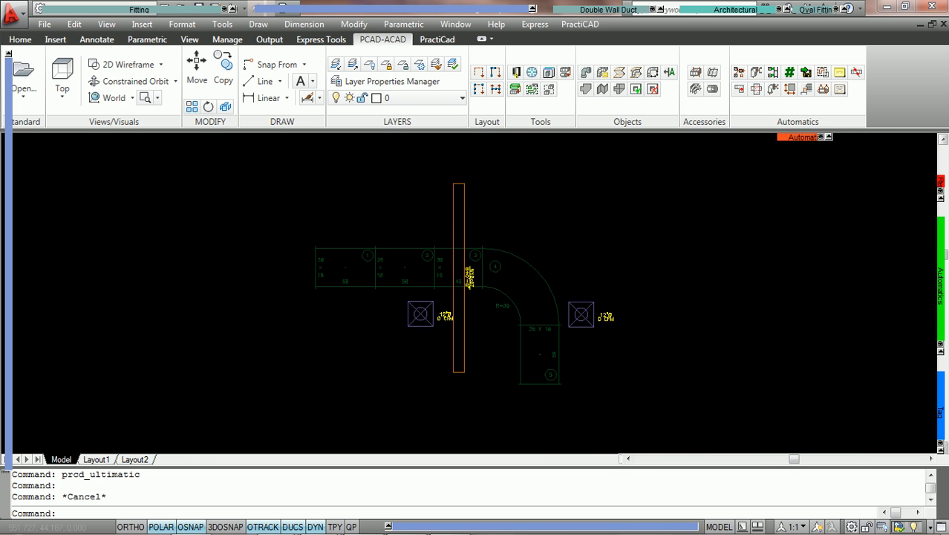